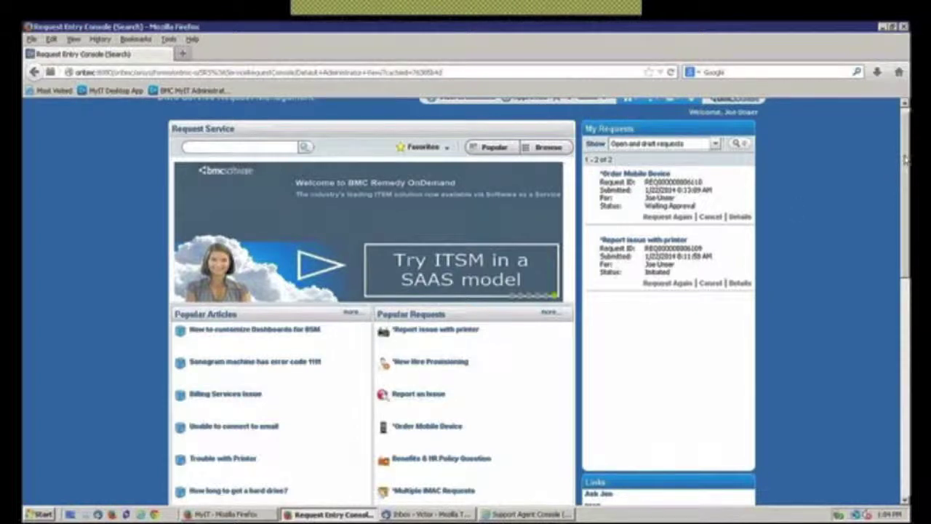
# Review the details of the existing printer issue request, then close them.
pyautogui.scroll(-1, 825, 183)
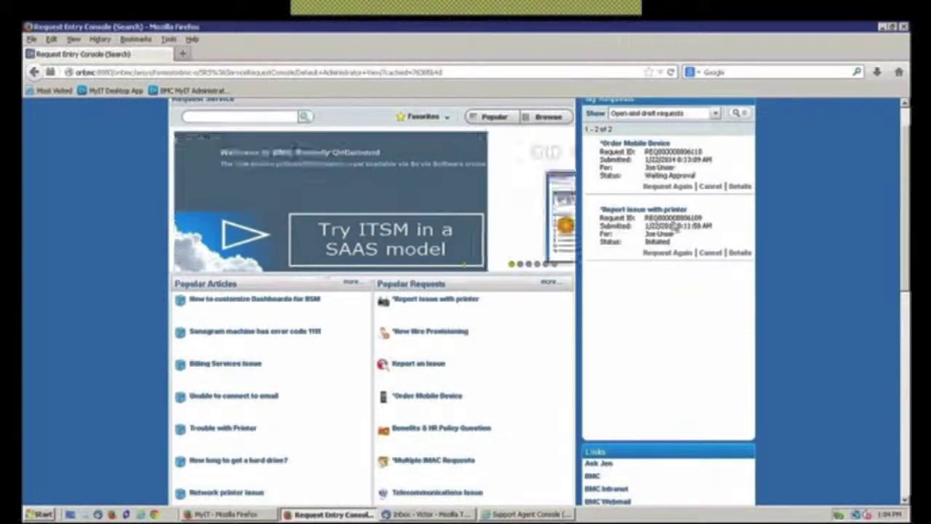
pyautogui.click(739, 253)
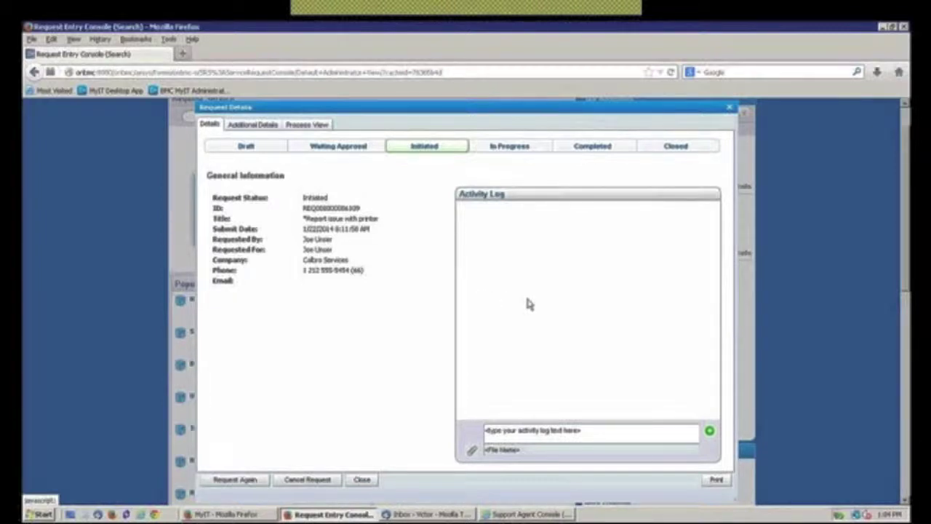
pyautogui.click(731, 110)
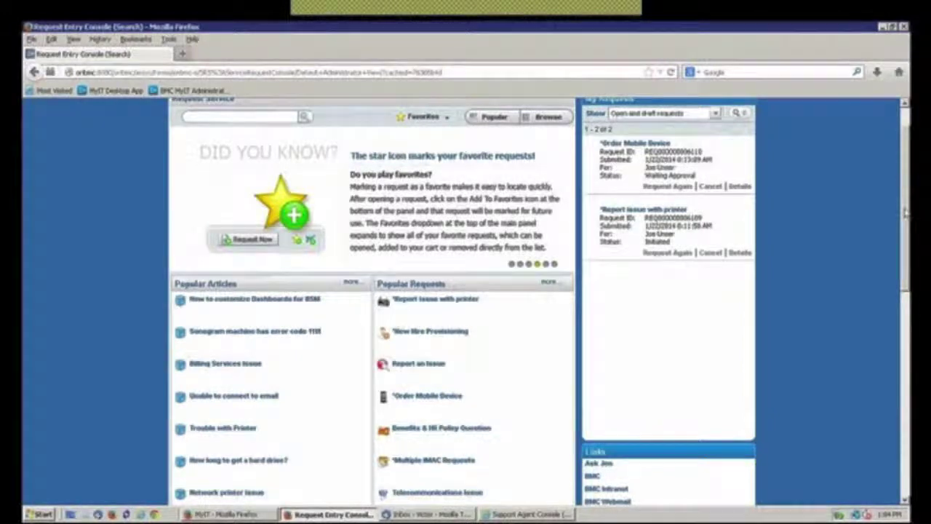
pyautogui.scroll(-4, 910, 240)
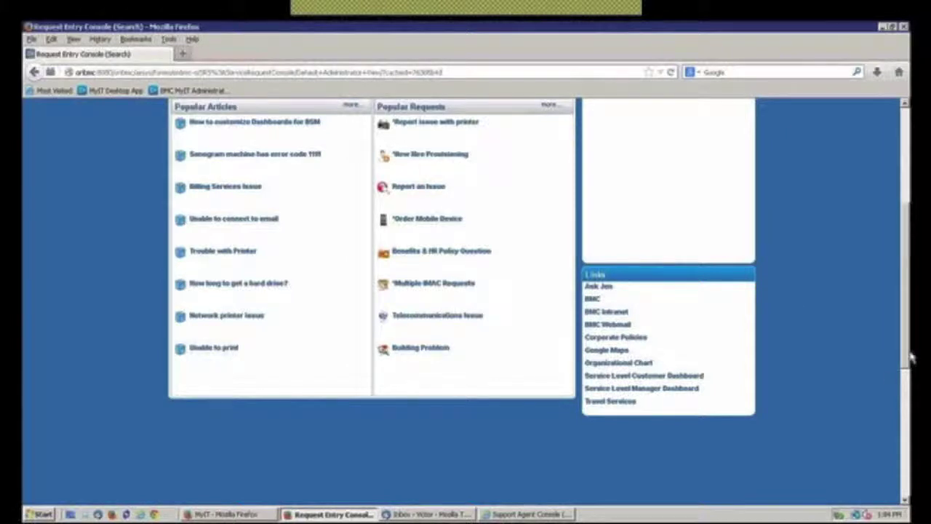
pyautogui.moveTo(909, 358); pyautogui.dragTo(904, 225)
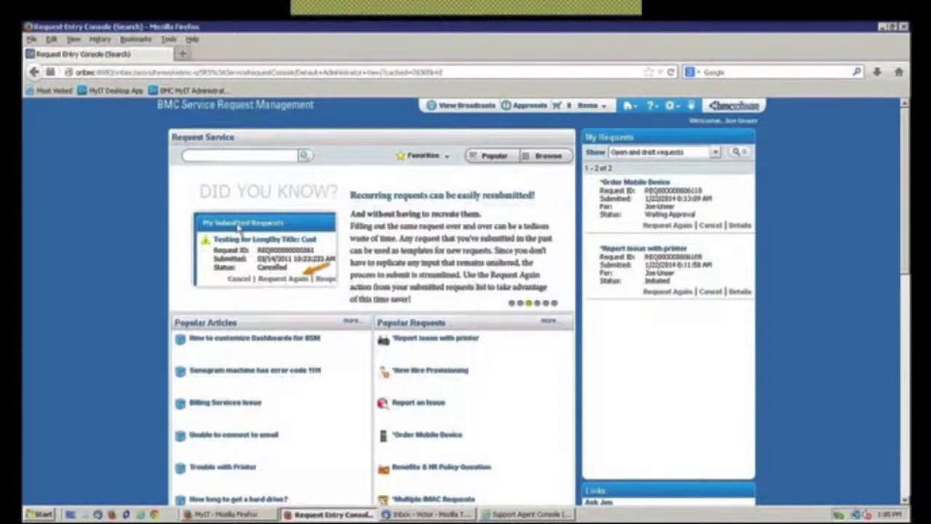
# Search the service catalog for 'printer'.
pyautogui.click(213, 158)
pyautogui.write('print')
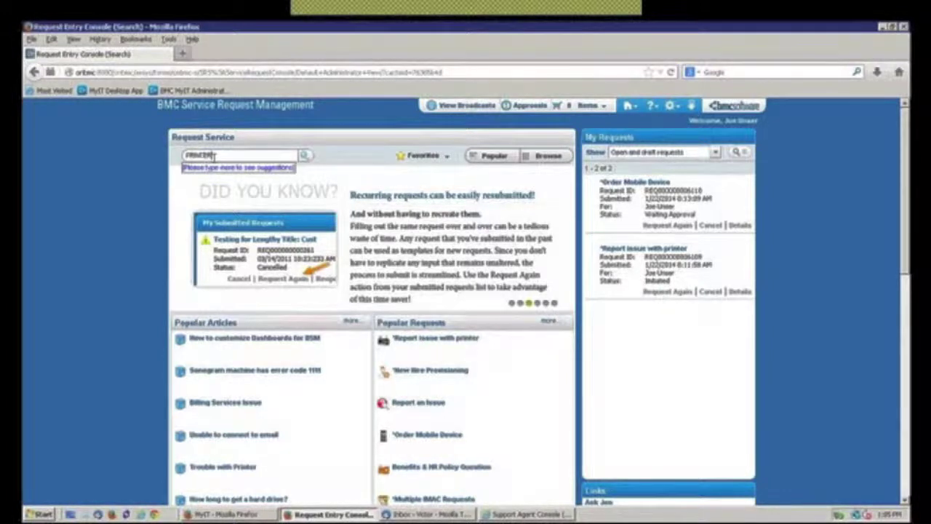
pyautogui.write('er')
pyautogui.click(193, 169)
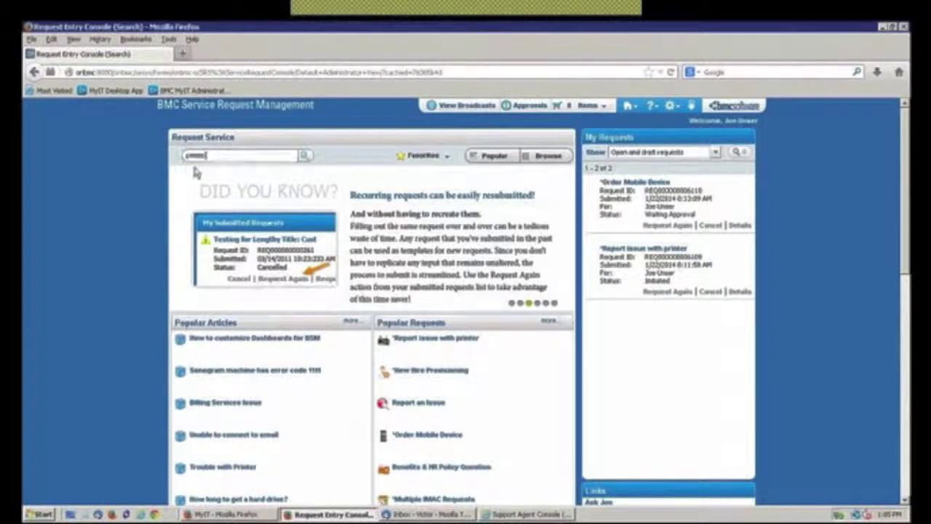
pyautogui.click(306, 159)
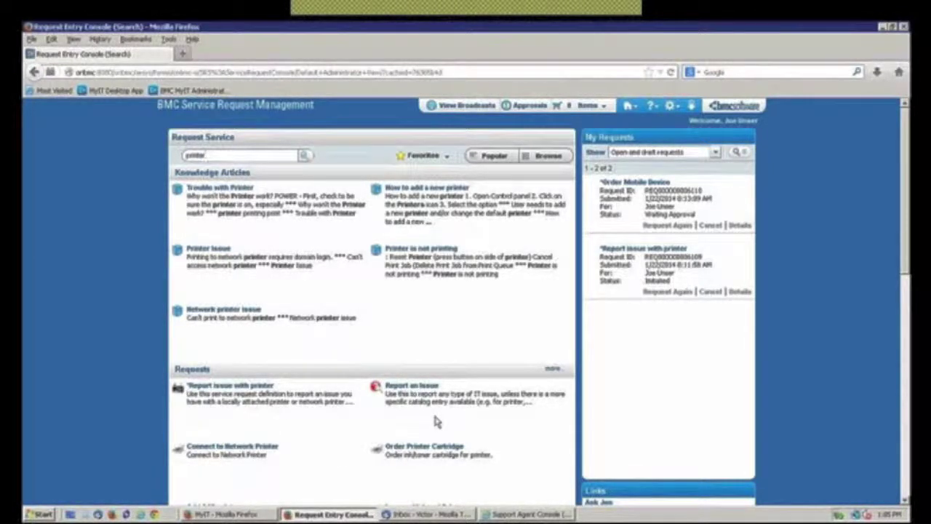
# Go back and log in to Remedy again with the account password.
pyautogui.click(34, 73)
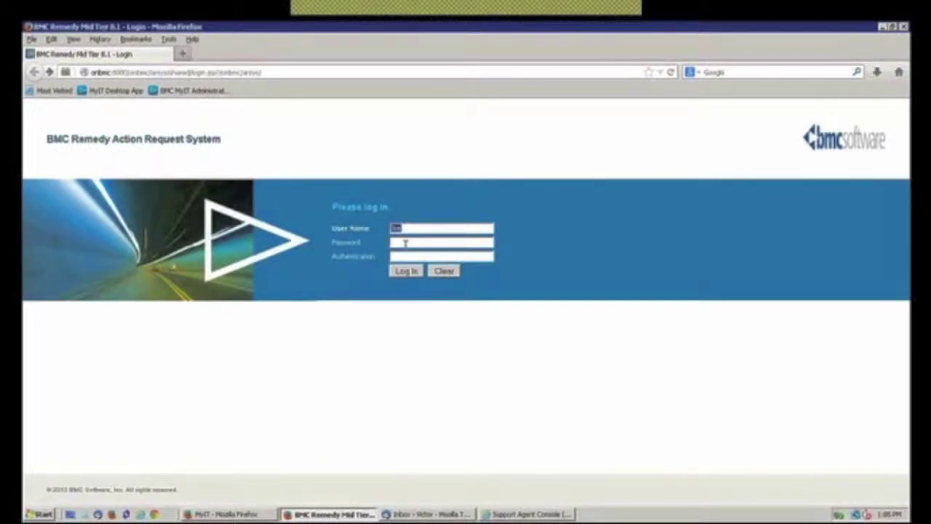
pyautogui.click(405, 244)
pyautogui.write('*********')
pyautogui.click(410, 273)
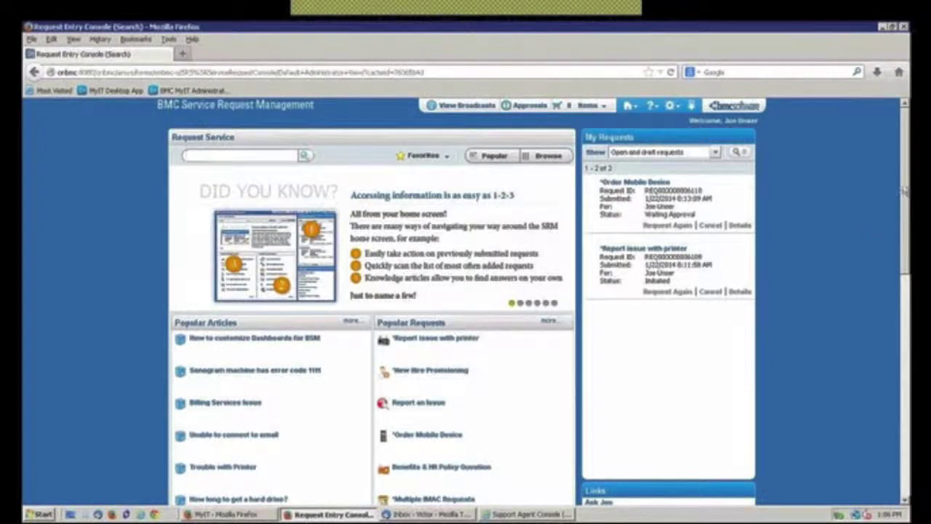
# Submit a Report issue with printer request for network printer PTR-HP-40, description 'dltails'.
pyautogui.scroll(-2, 906, 209)
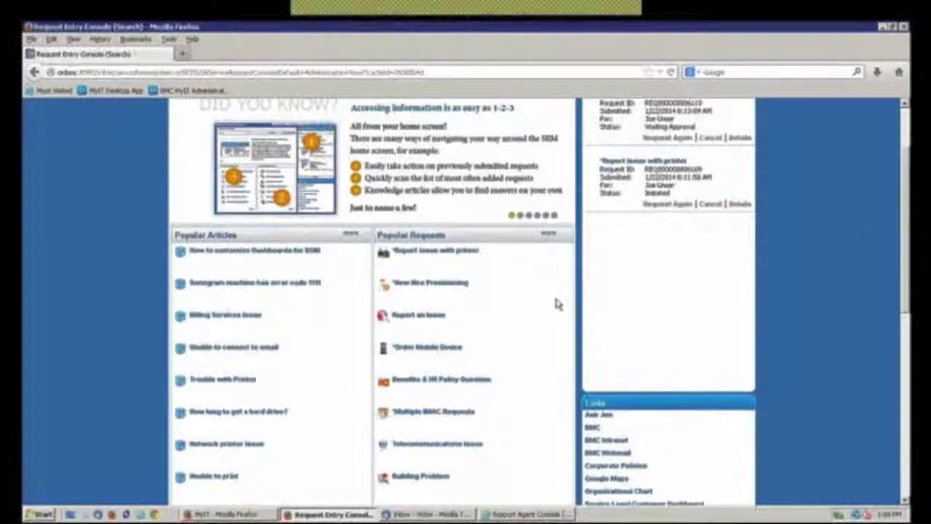
pyautogui.click(431, 255)
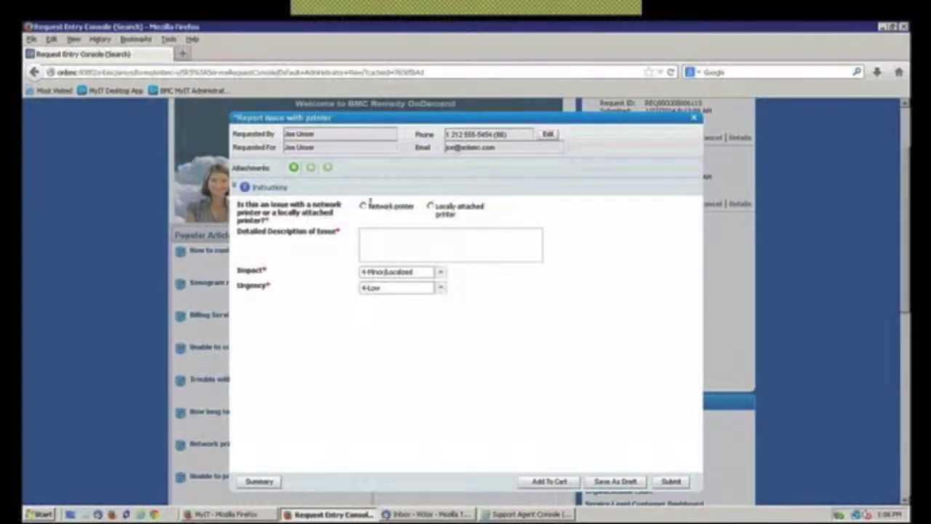
pyautogui.click(365, 208)
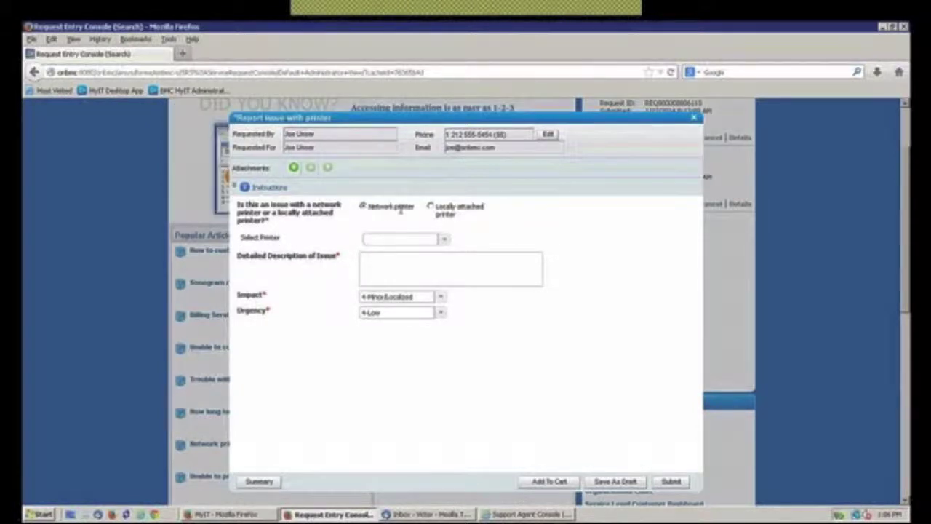
pyautogui.click(444, 241)
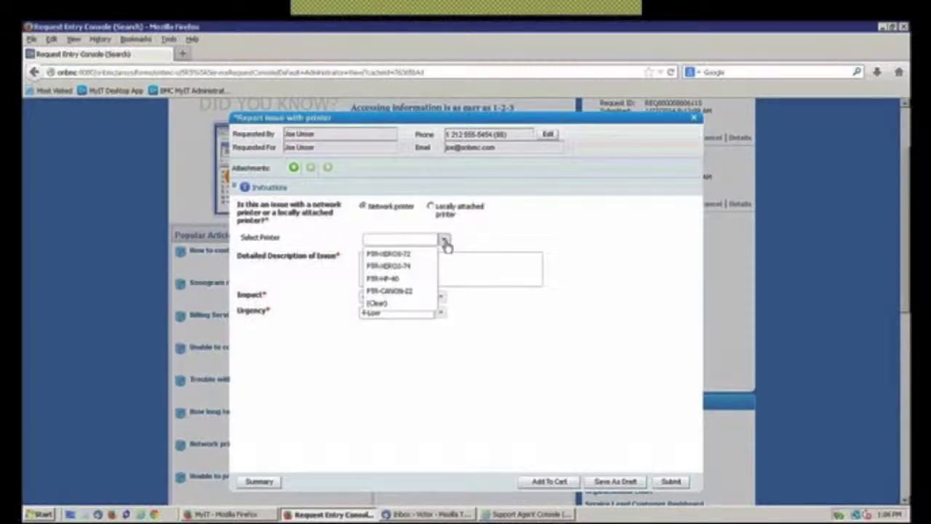
pyautogui.click(395, 278)
pyautogui.click(384, 271)
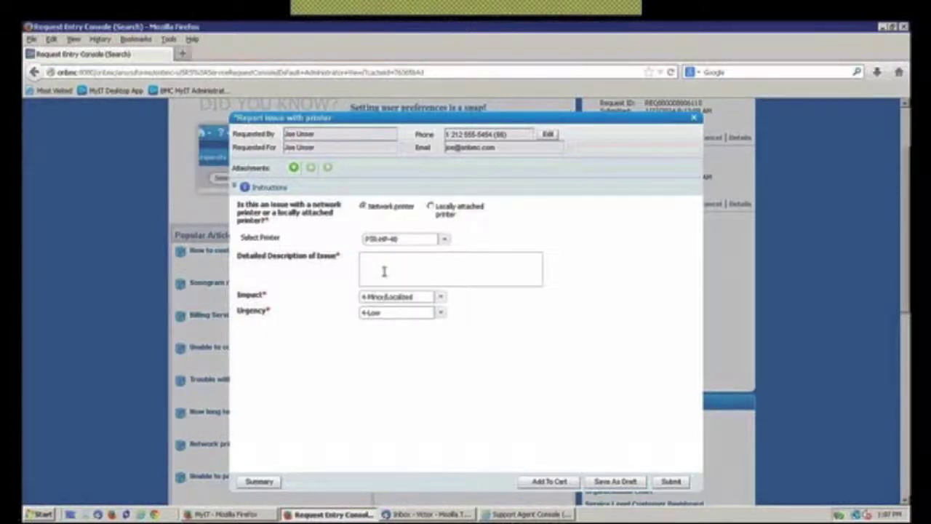
pyautogui.write('dltails')
pyautogui.click(671, 486)
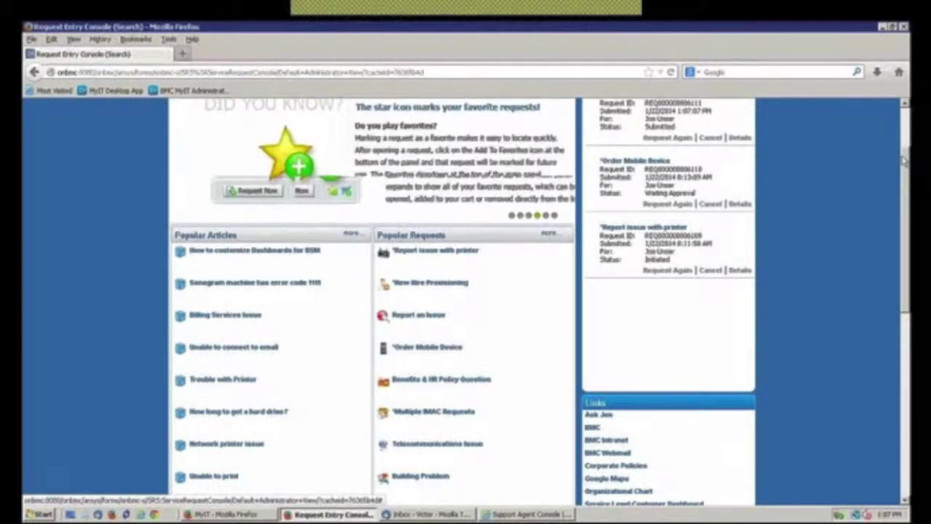
# Check the new printer request shows as Submitted in My Requests, then go to Browse.
pyautogui.scroll(2, 904, 161)
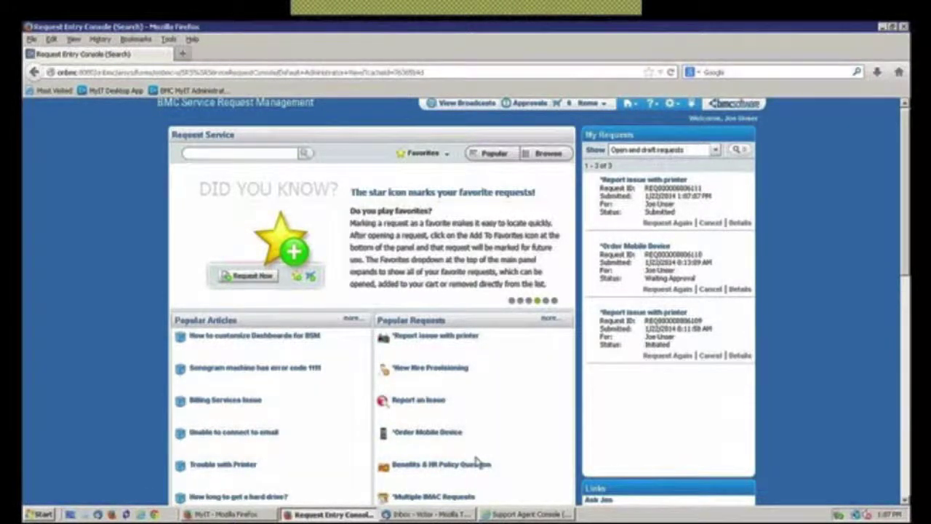
pyautogui.click(547, 154)
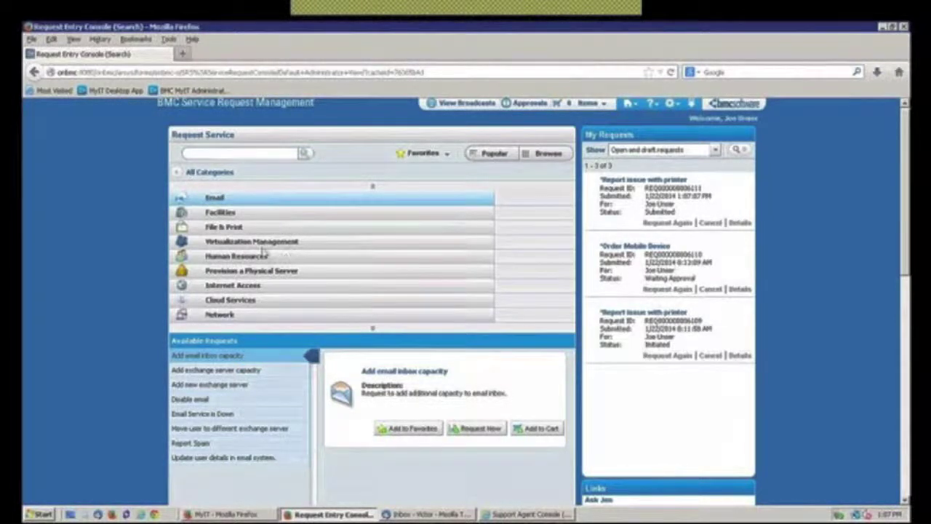
# List the Human Resources category requests, scrolling down to Employee Award Service.
pyautogui.moveTo(260, 259)
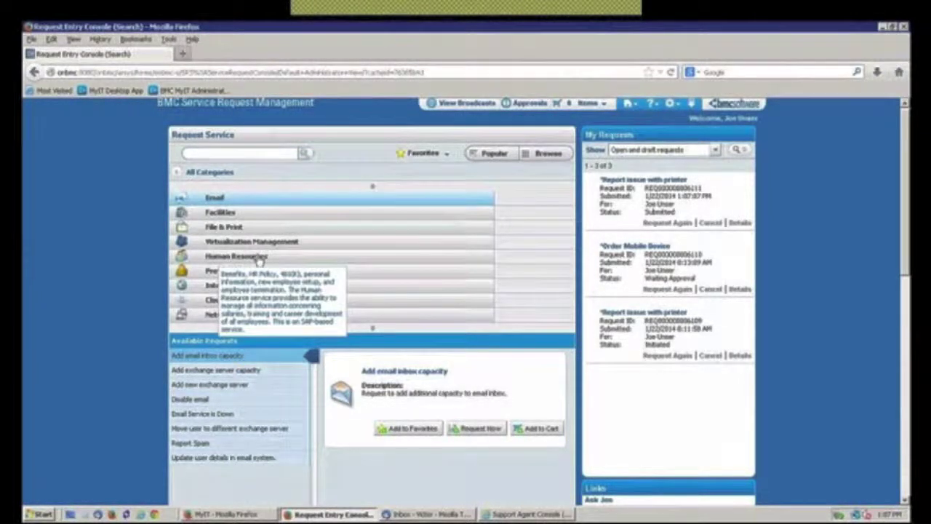
pyautogui.click(261, 259)
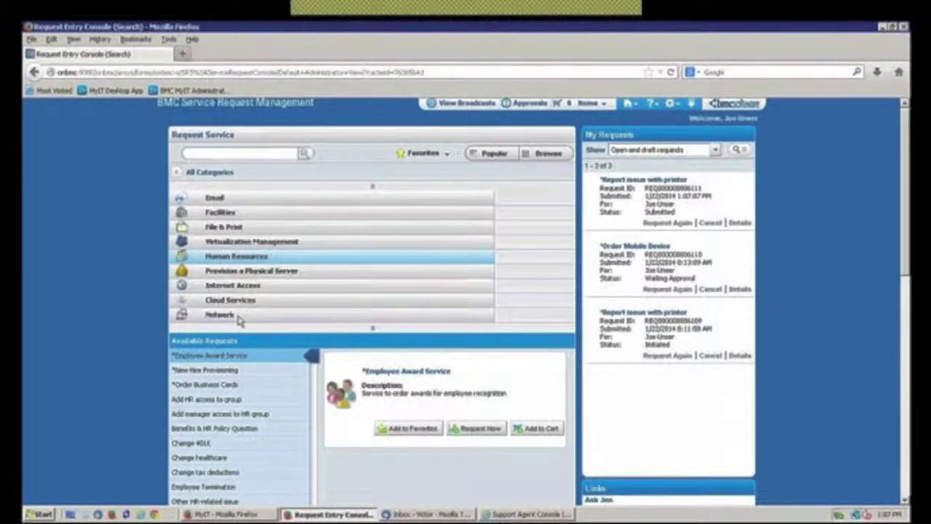
pyautogui.click(374, 330)
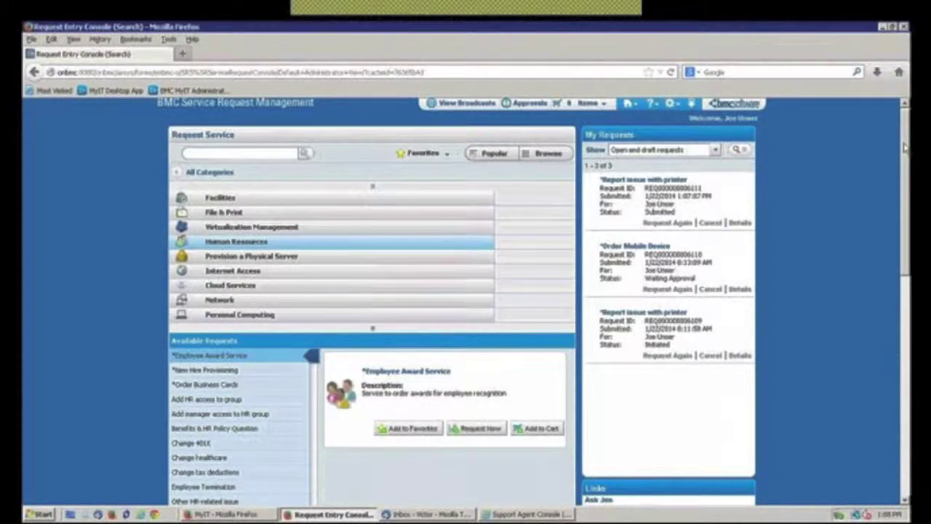
pyautogui.moveTo(905, 148); pyautogui.dragTo(908, 220)
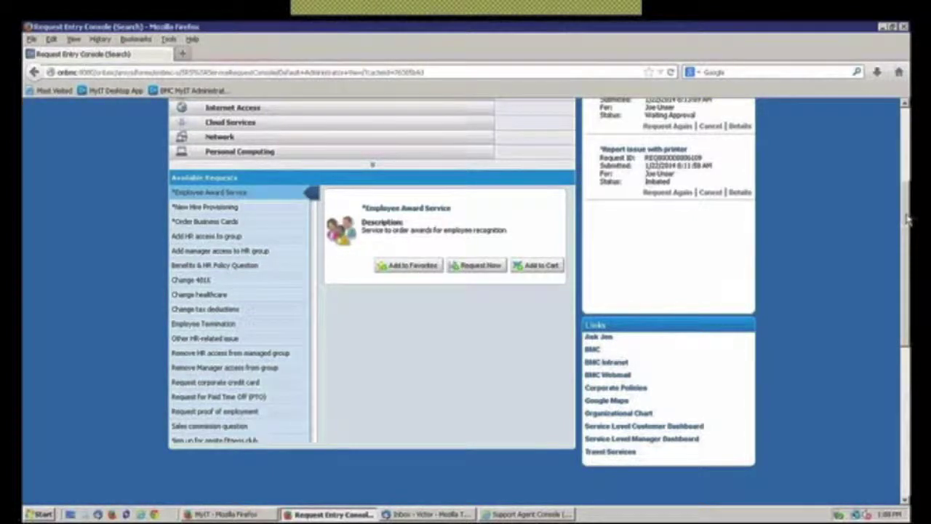
# Open Ask Jim and sign in to Virtual Chat with the user's Remedy ID.
pyautogui.click(603, 340)
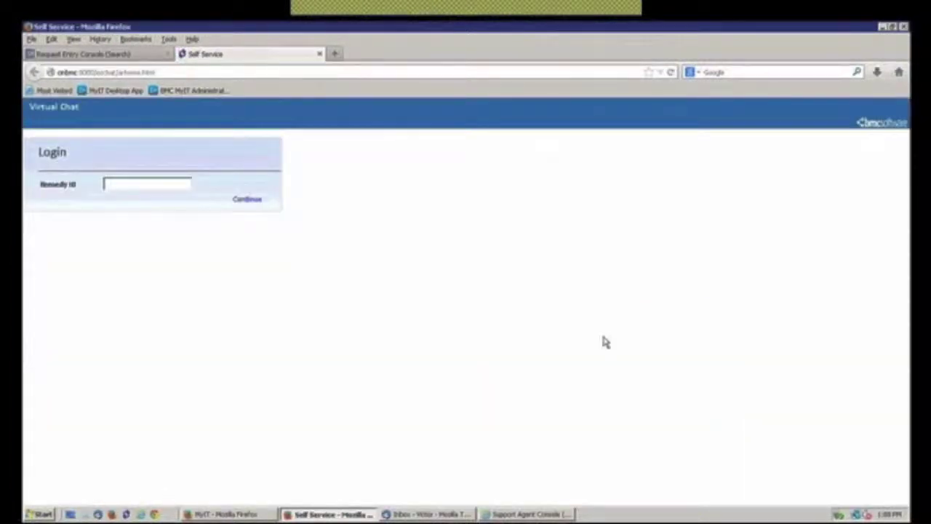
pyautogui.click(127, 185)
pyautogui.write('JOE')
pyautogui.press('BackSpace')
pyautogui.press('BackSpace')
pyautogui.press('BackSpace')
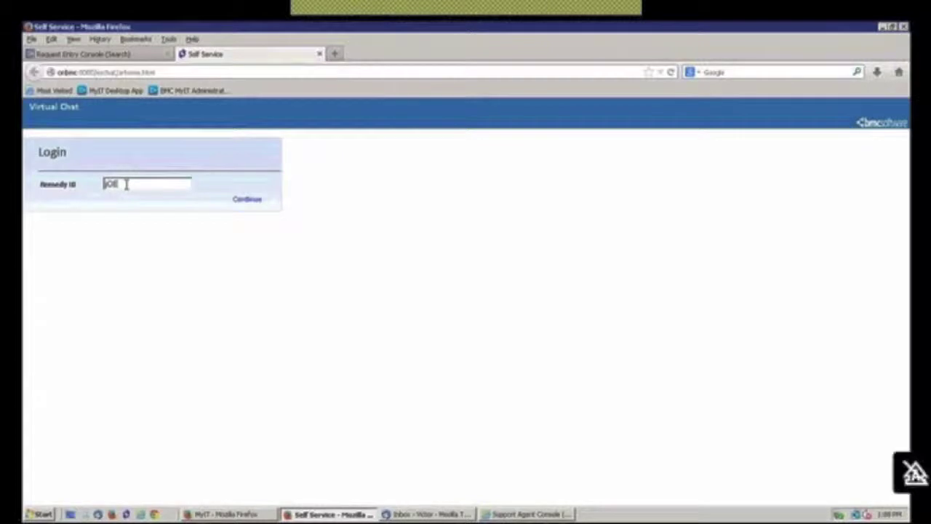
pyautogui.write('Joe')
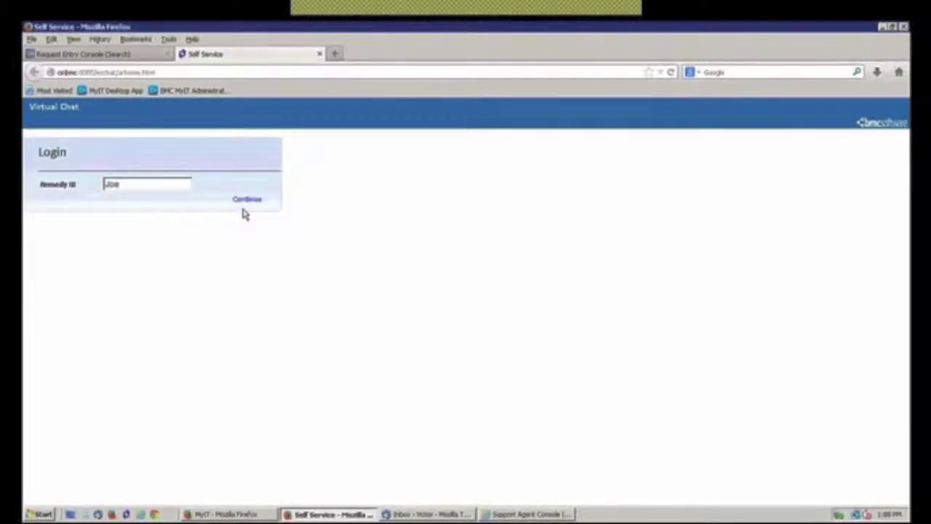
pyautogui.click(246, 199)
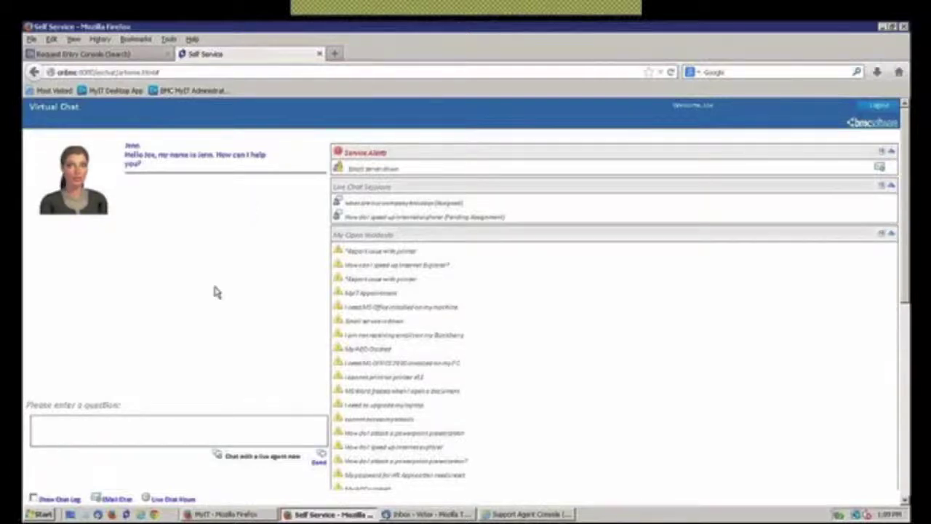
# Send the question 'How do I speed up internet explorer' after fixing the 'speedup' typo.
pyautogui.click(50, 428)
pyautogui.write('How do I spe')
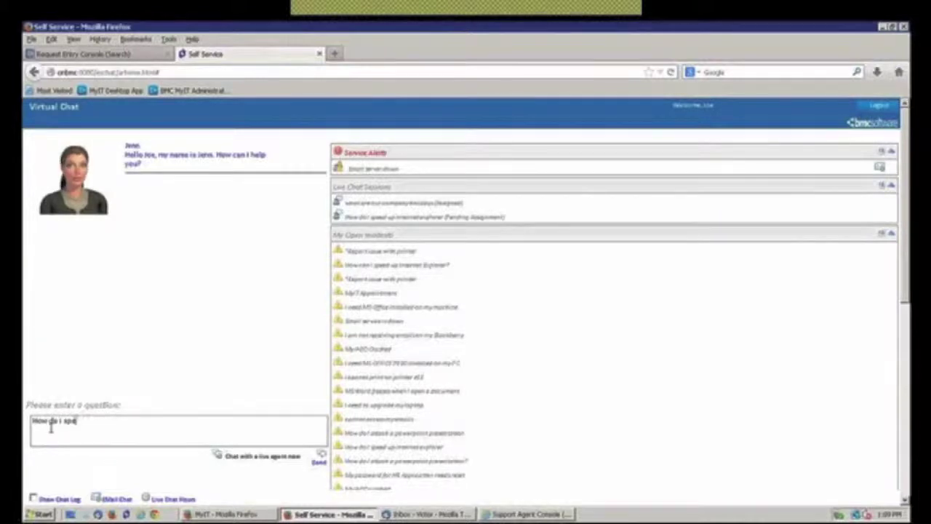
pyautogui.write('ed up in')
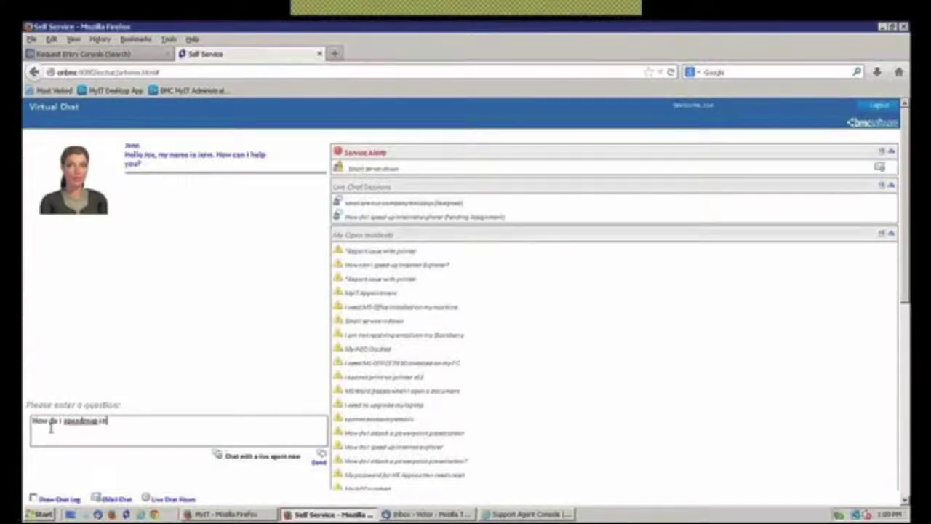
pyautogui.write('ternet explorer')
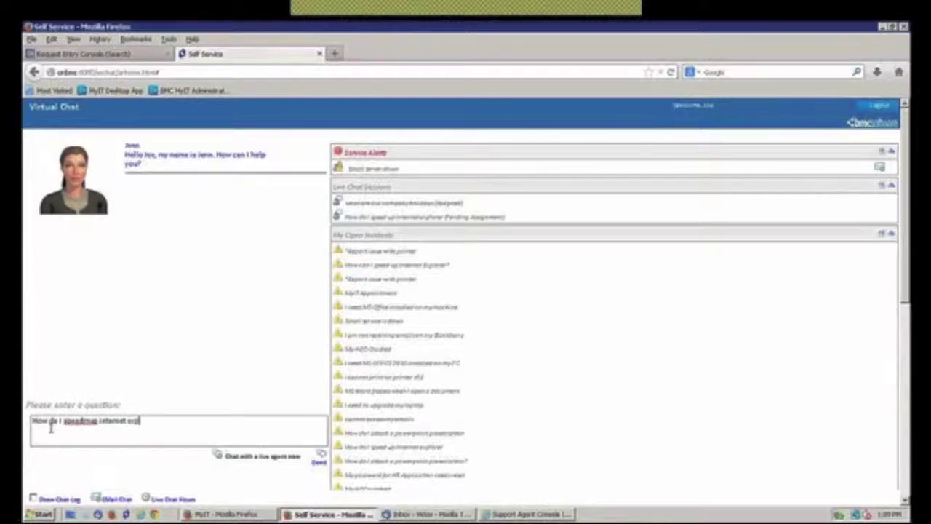
pyautogui.click(86, 420)
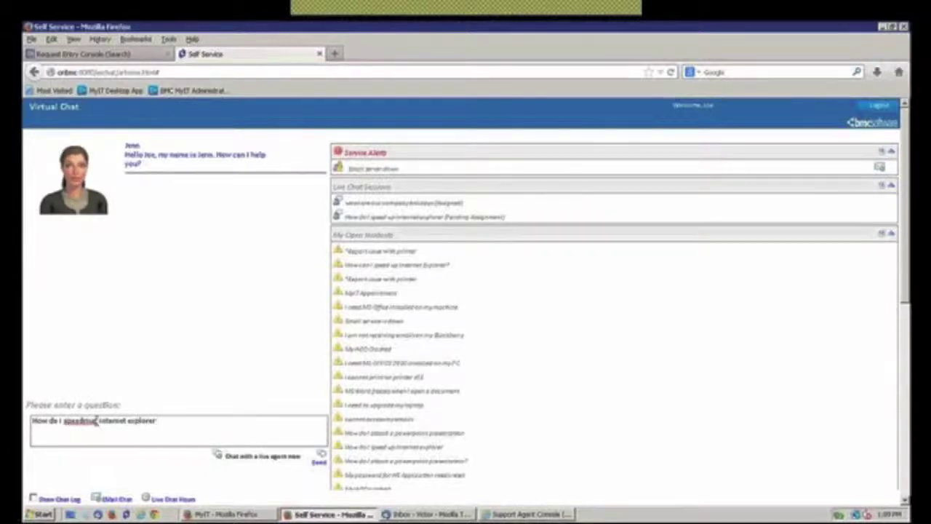
pyautogui.press('BackSpace')
pyautogui.press('BackSpace')
pyautogui.press('BackSpace')
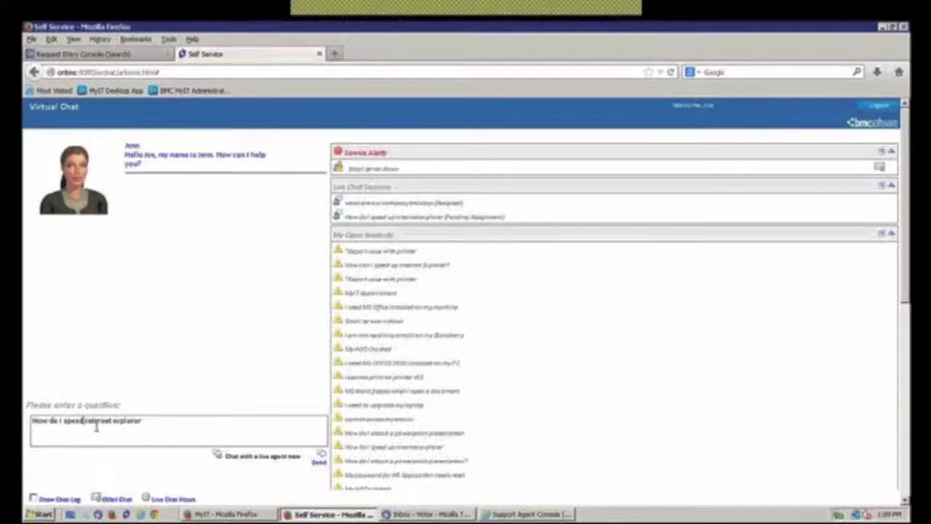
pyautogui.write('up')
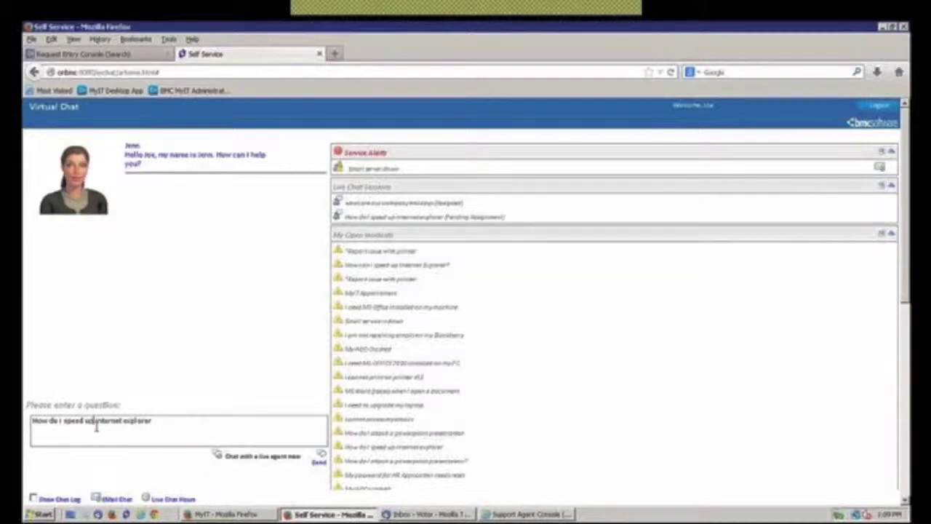
pyautogui.click(318, 463)
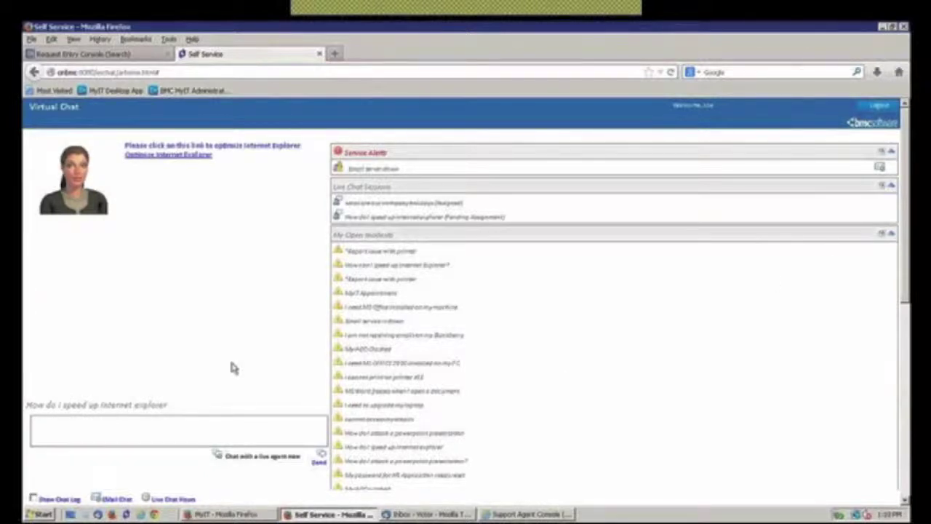
pyautogui.click(155, 428)
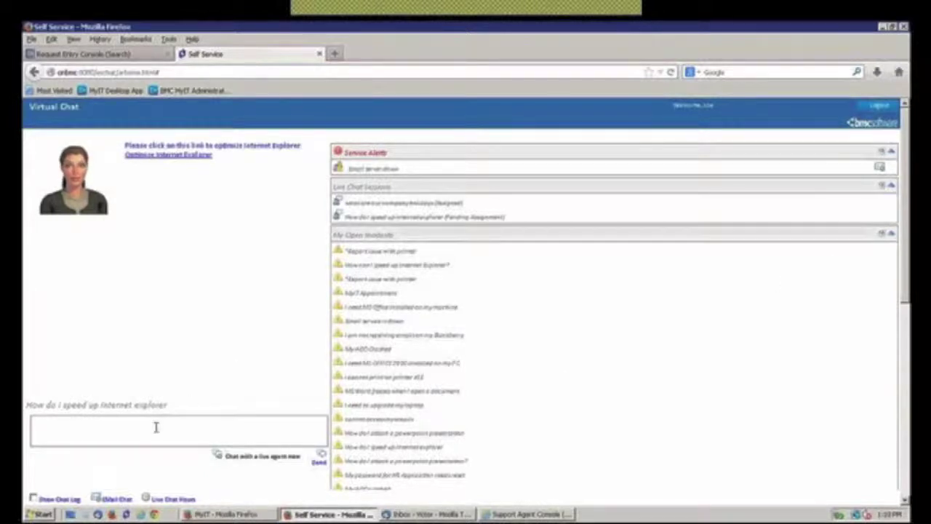
# Ask 'what is the holiday schedule' to get the 2012 holiday list.
pyautogui.write('wh')
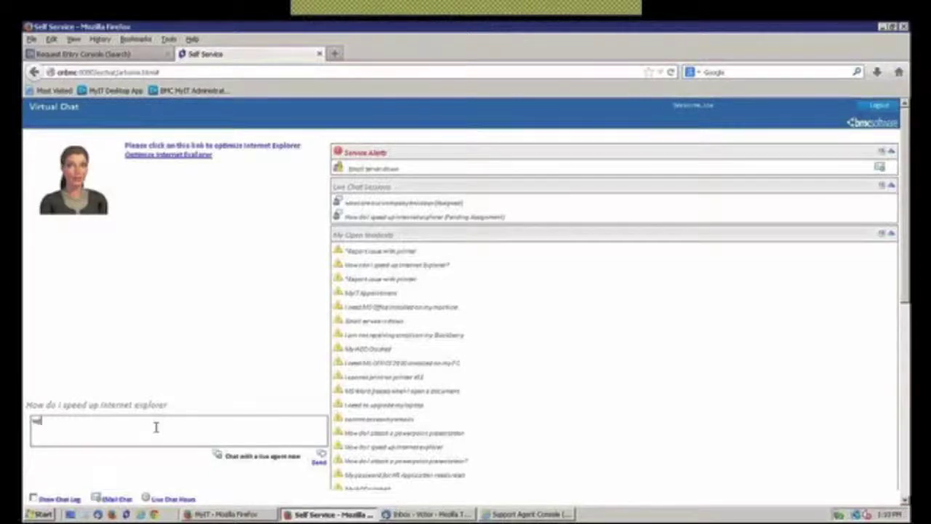
pyautogui.write('at is th')
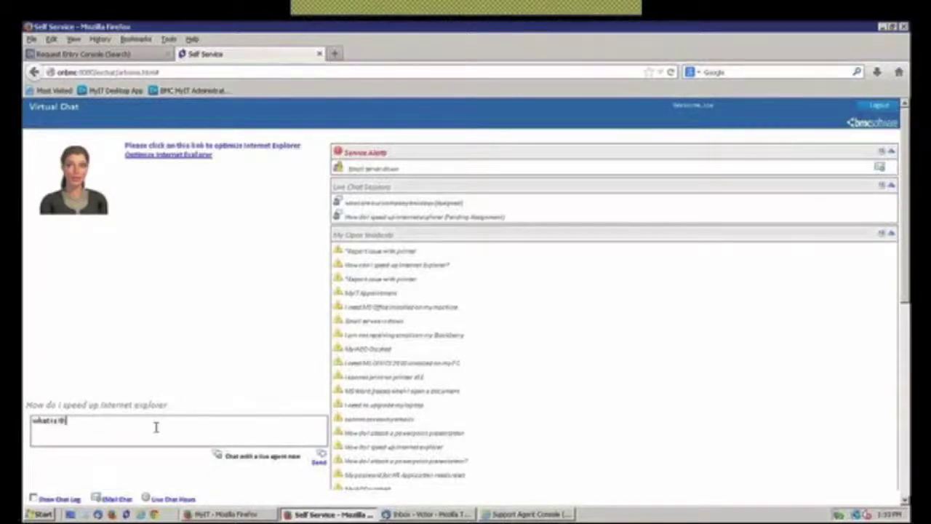
pyautogui.write('e holid')
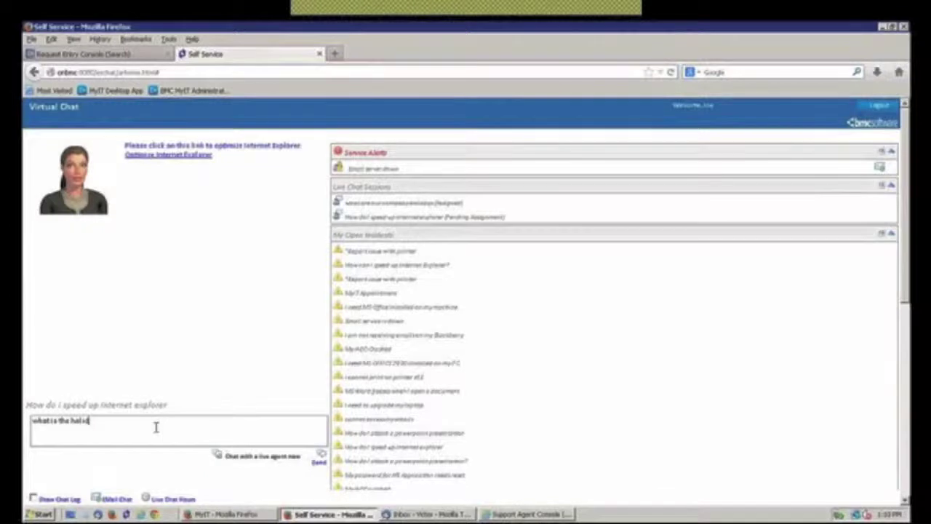
pyautogui.write('ay schedule')
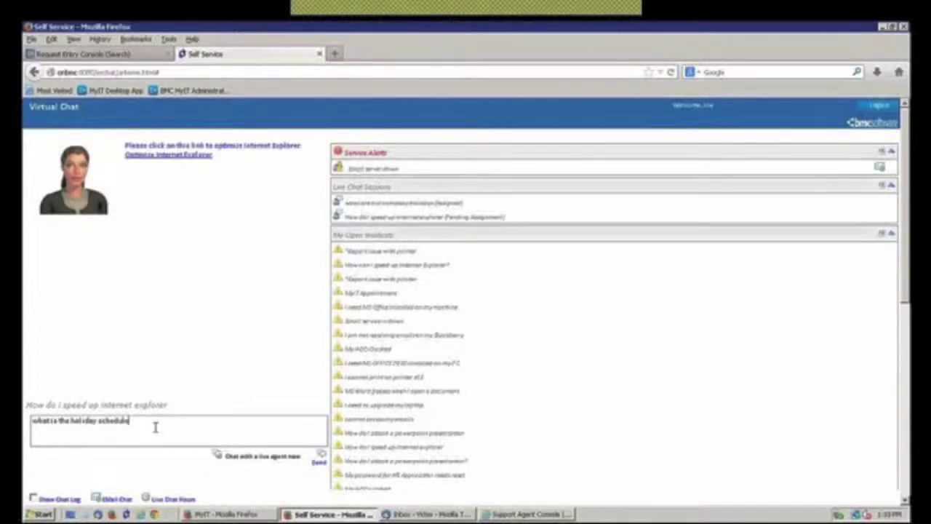
pyautogui.click(317, 461)
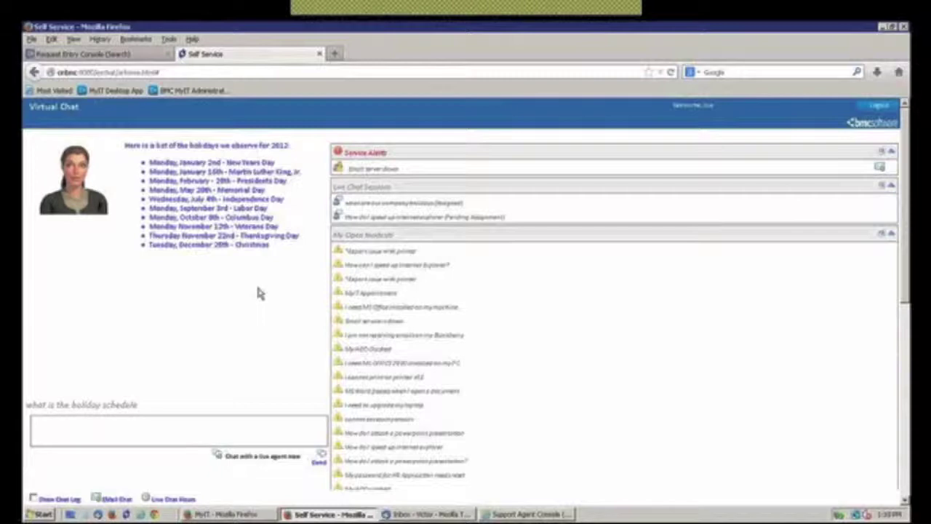
# Escalate the Internet Explorer question to a live agent and bring up the Support Agent Console.
pyautogui.click(691, 217)
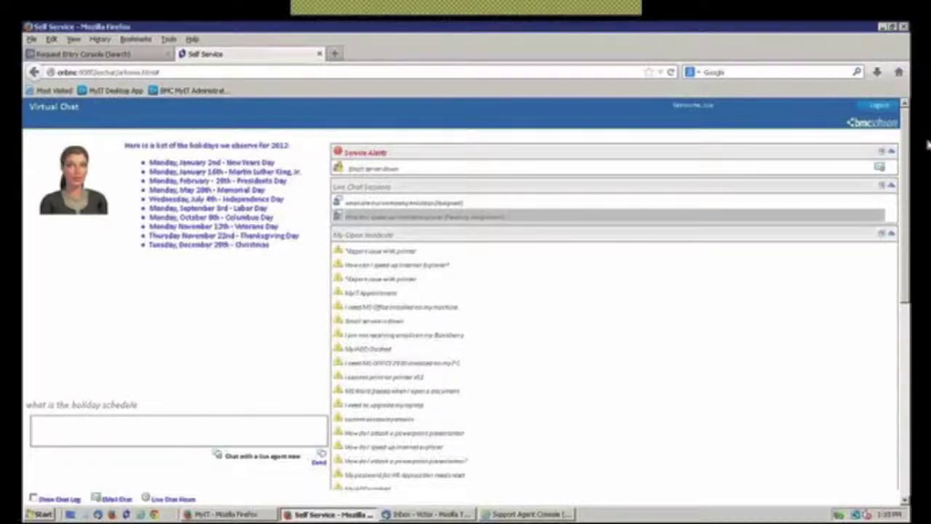
pyautogui.click(258, 457)
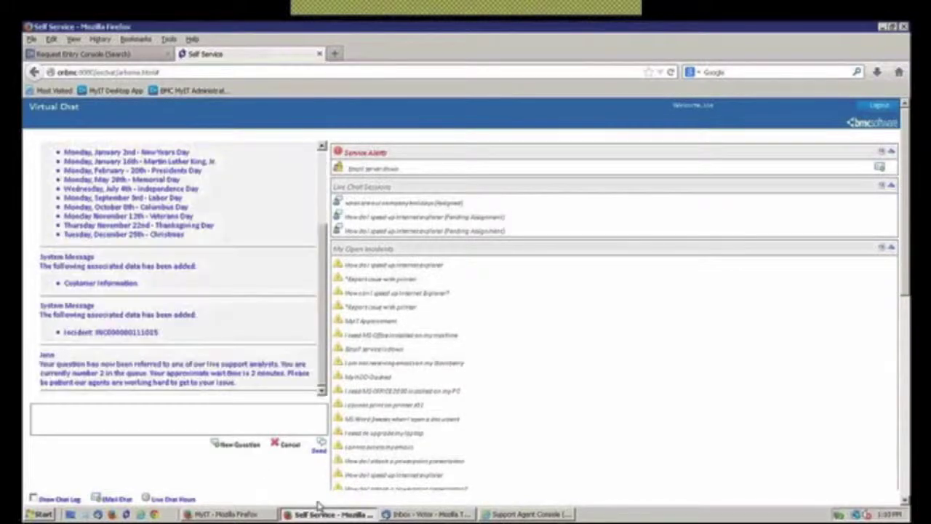
pyautogui.click(513, 514)
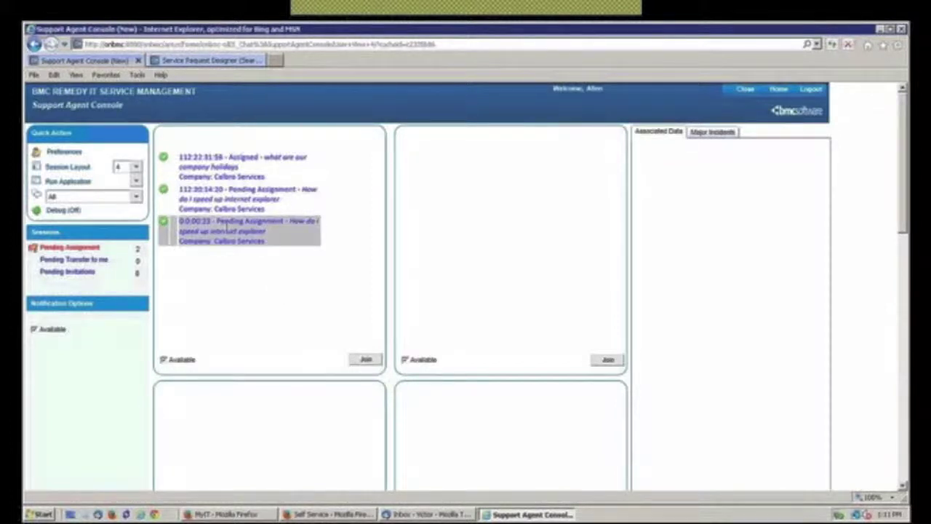
# Accept the pending Internet Explorer chat and send the quick text 'Hello how are you today?'.
pyautogui.click(227, 230)
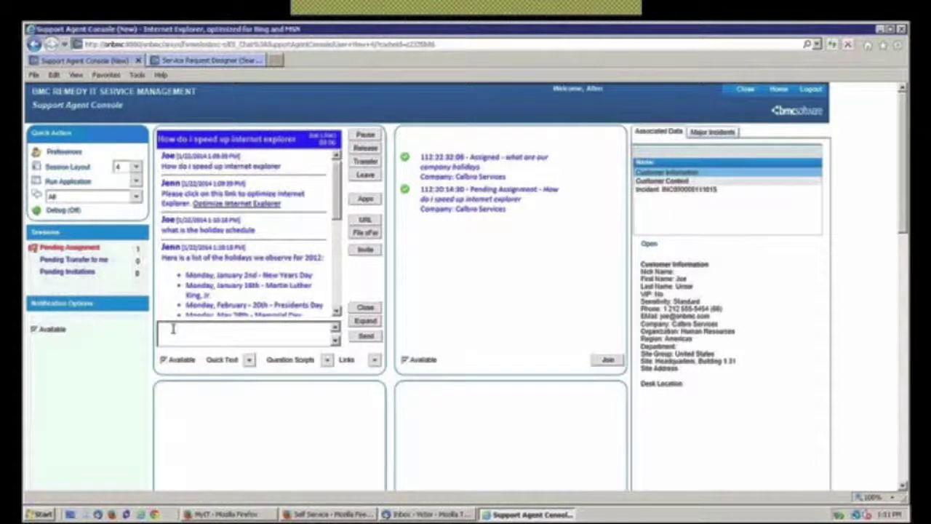
pyautogui.click(250, 362)
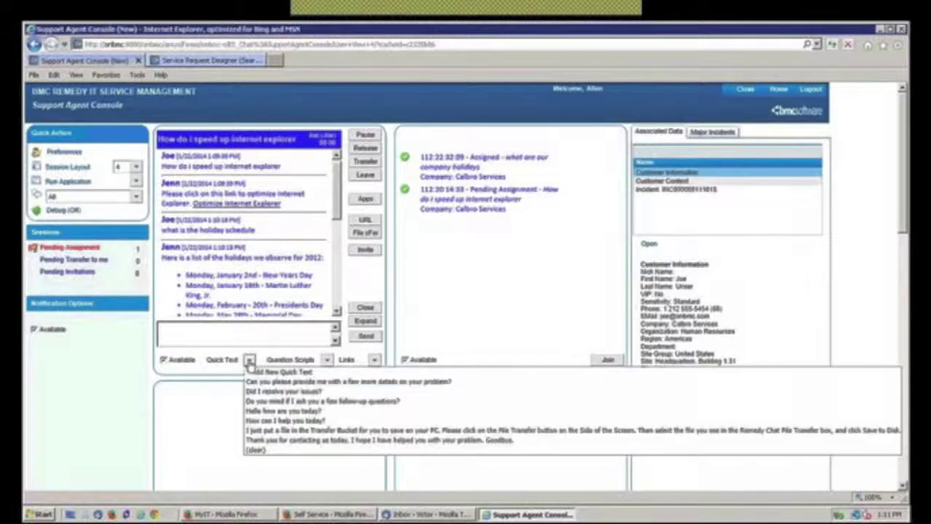
pyautogui.click(280, 413)
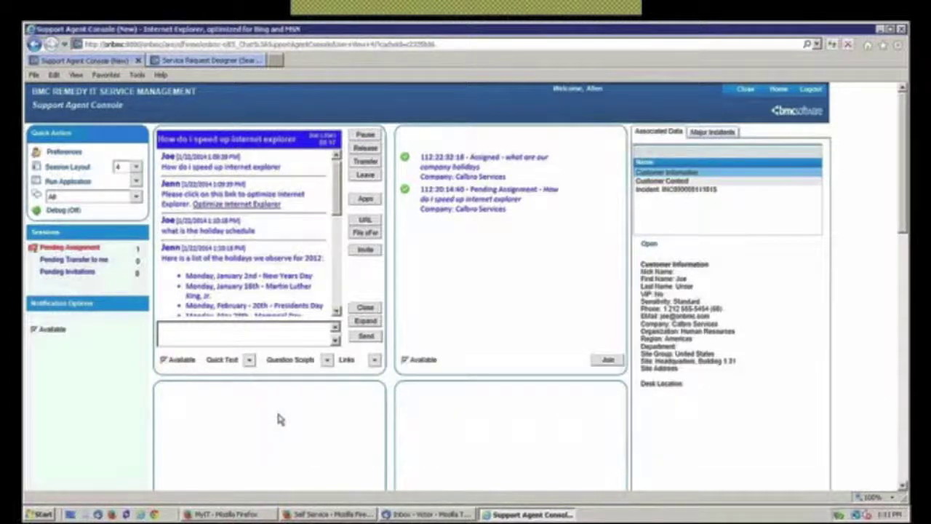
pyautogui.click(331, 514)
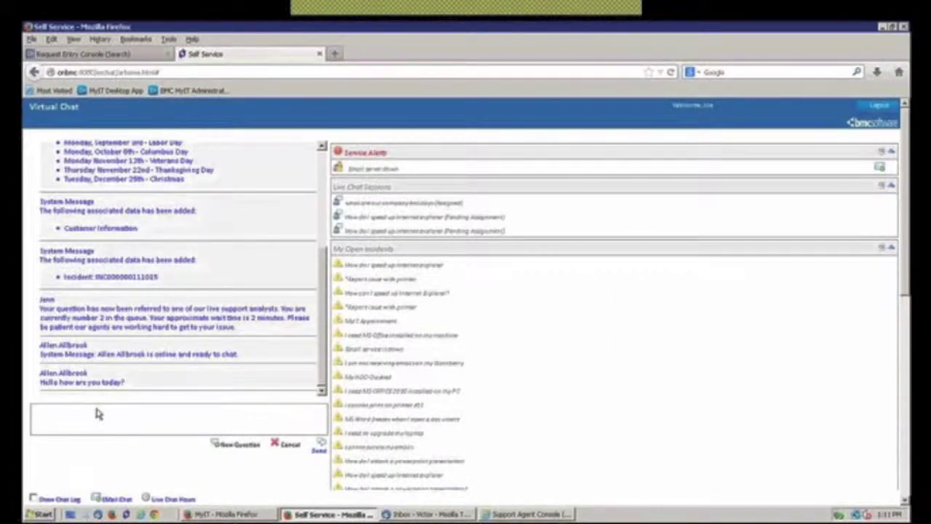
# Reply to the live agent's greeting with 'Fine,m hope you help me'.
pyautogui.write('Fine, m')
pyautogui.write(' being you h')
pyautogui.write('elp me')
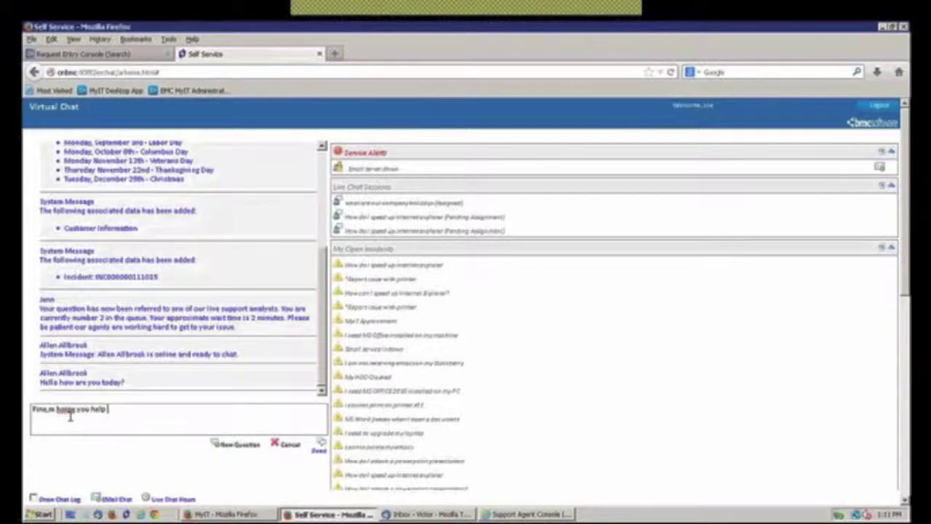
pyautogui.click(320, 449)
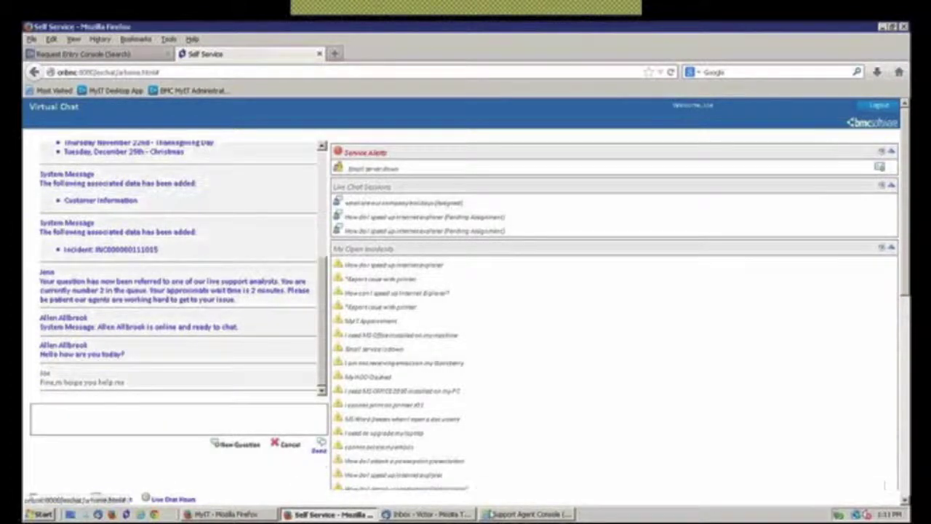
# Back in the agent console, view the customer's latest reply and open the Open URL for Customer dialog.
pyautogui.click(515, 515)
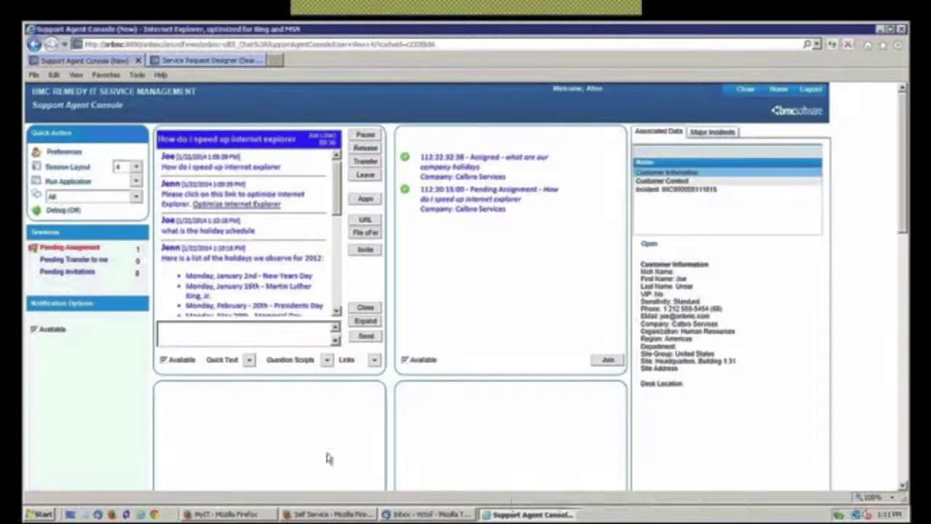
pyautogui.moveTo(337, 198); pyautogui.dragTo(337, 309)
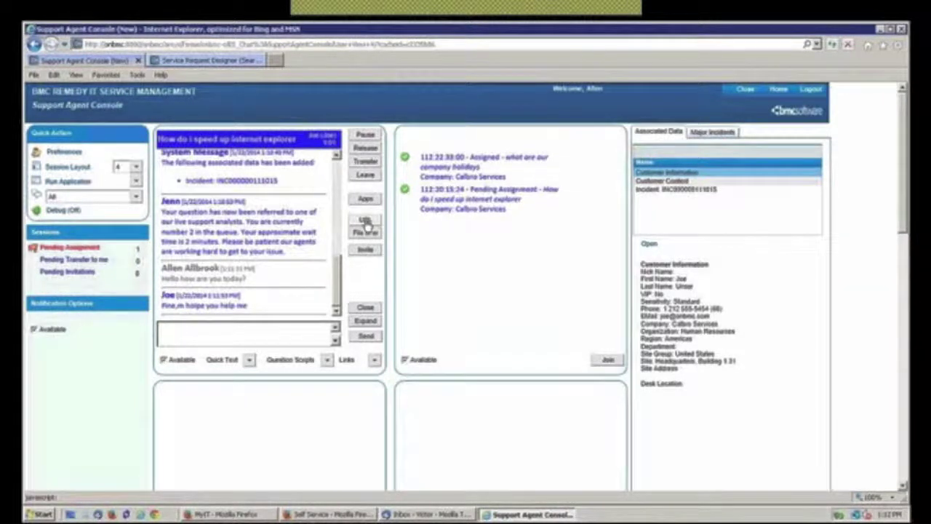
pyautogui.click(366, 222)
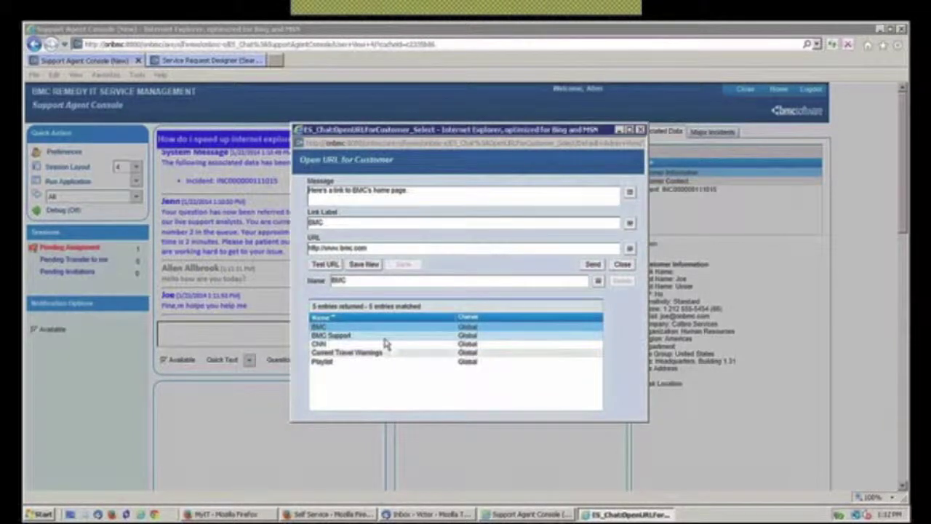
pyautogui.click(641, 130)
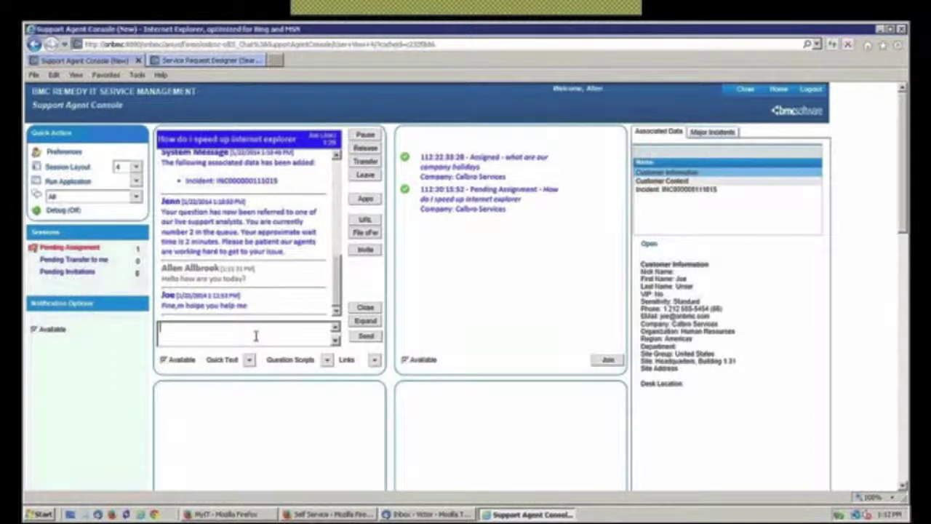
# Close the live chat session, bringing up its linked incident.
pyautogui.click(366, 309)
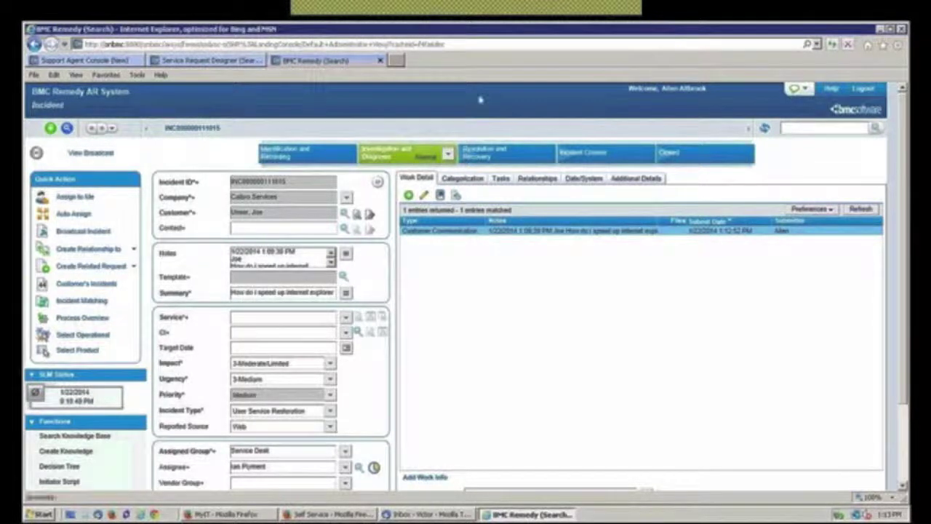
# Expand the Customer Communication work note's Notes to read the full chat transcript.
pyautogui.click(467, 231)
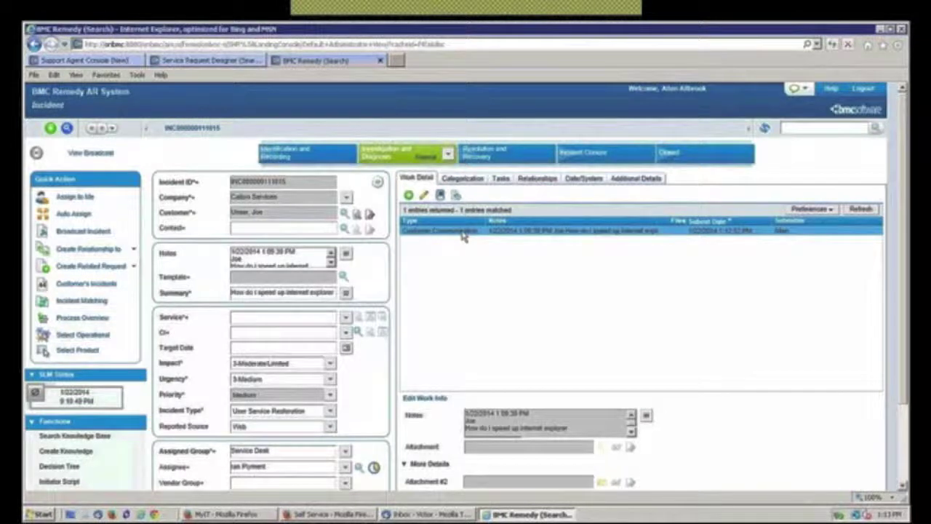
pyautogui.click(646, 416)
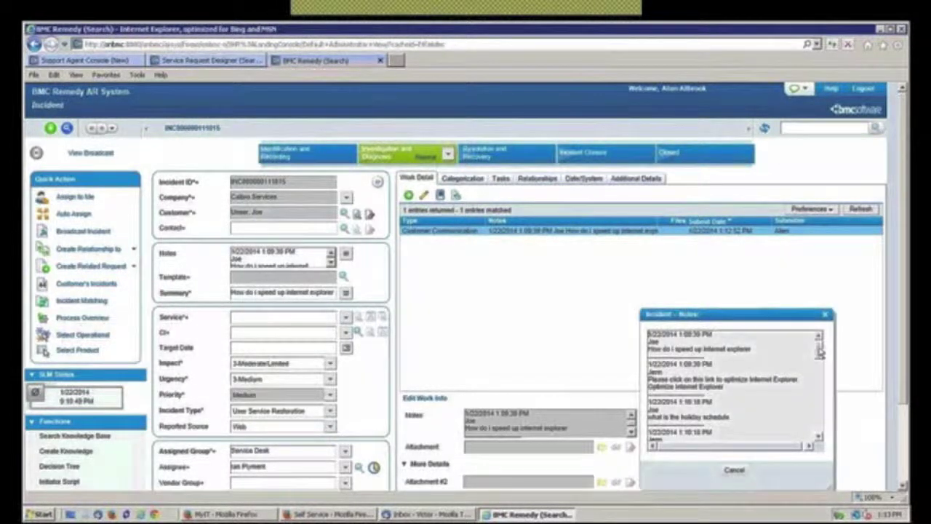
pyautogui.scroll(-1, 820, 353)
pyautogui.moveTo(820, 354)
pyautogui.mouseDown()
pyautogui.moveTo(821, 427)
pyautogui.moveTo(820, 348)
pyautogui.mouseUp()
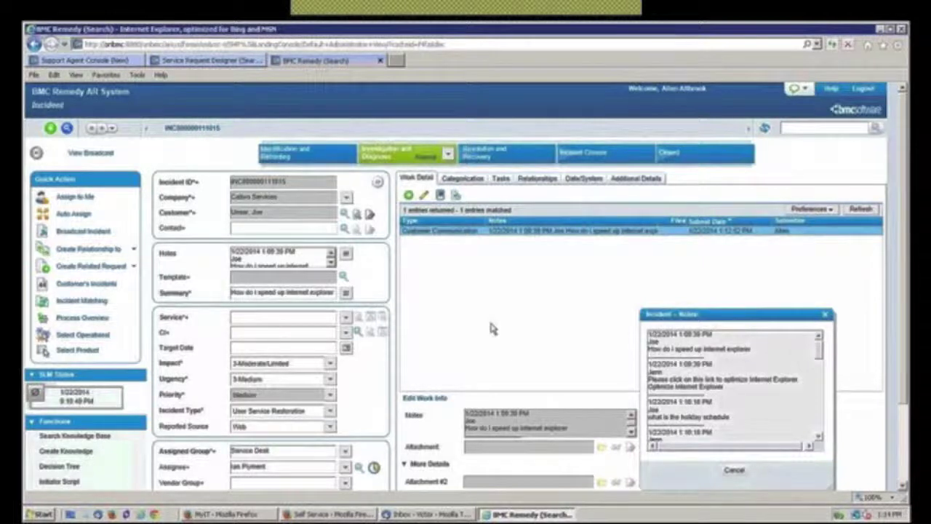
pyautogui.click(342, 515)
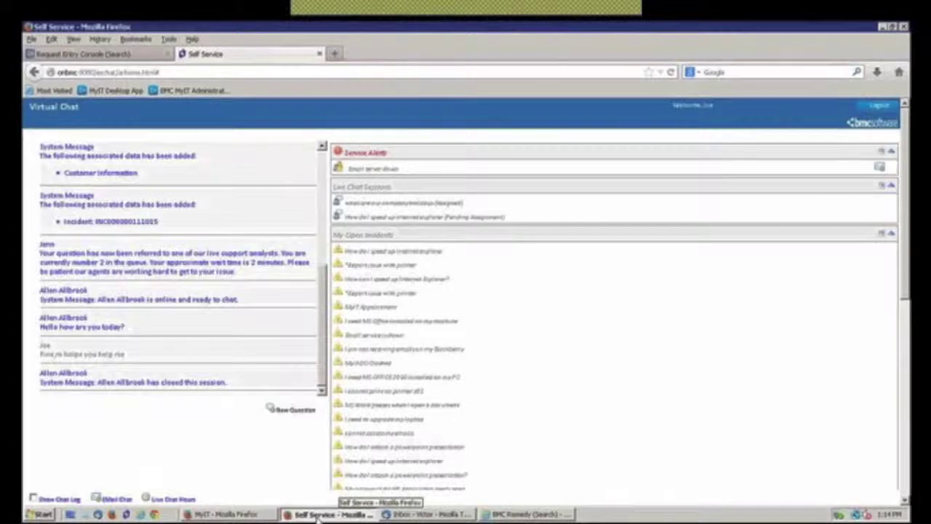
pyautogui.click(362, 515)
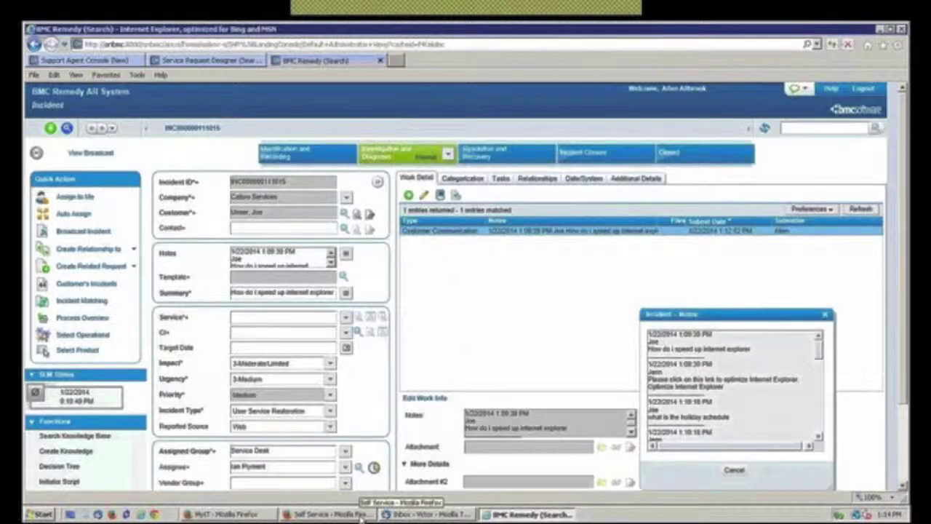